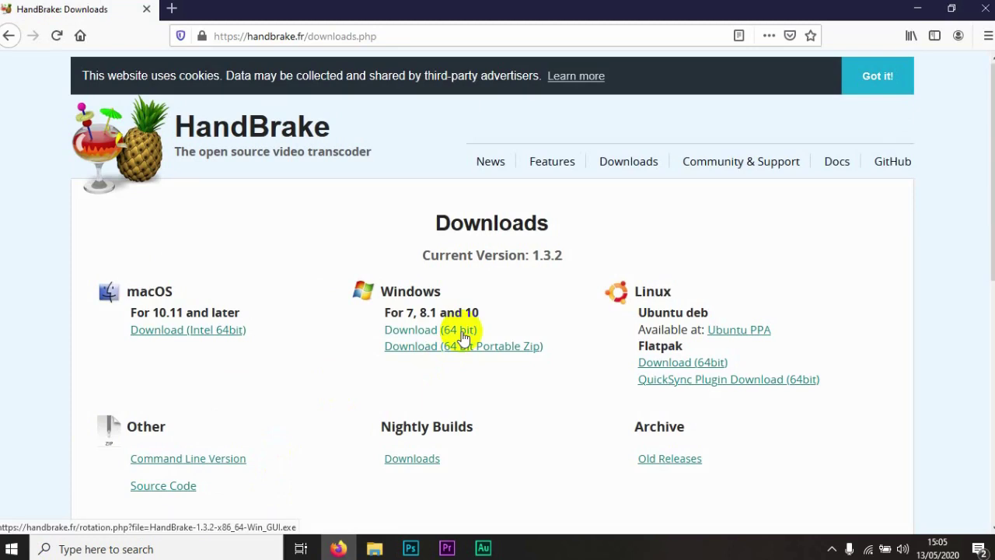
# - Download the 64-bit Windows installer of HandBrake 1.3.2, save the file and show it in its folder
pyautogui.click(461, 331)
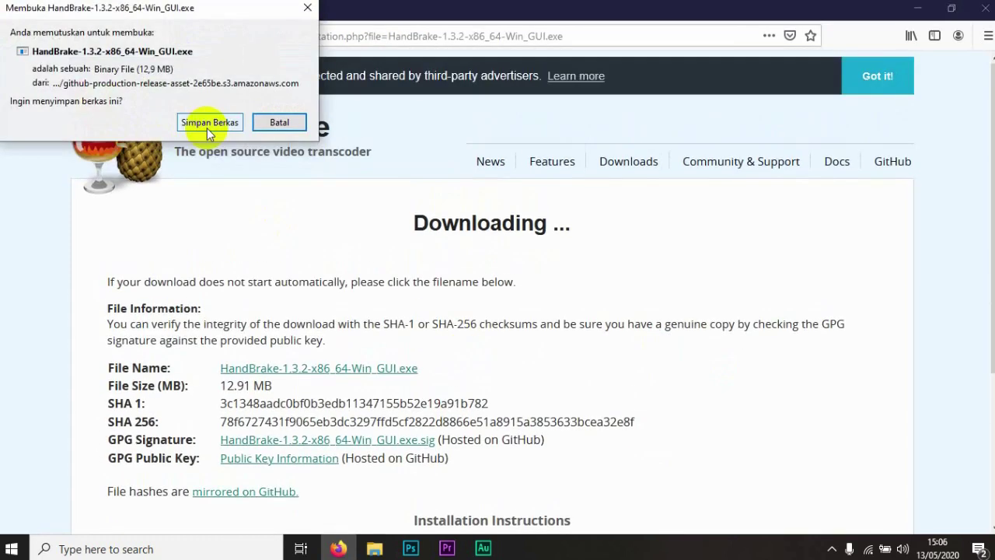
pyautogui.click(208, 122)
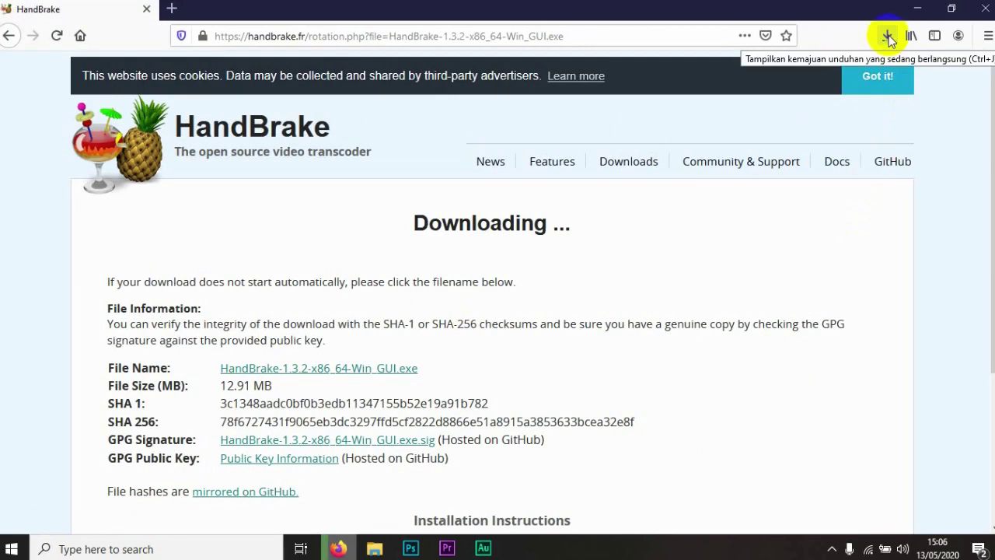
pyautogui.click(888, 35)
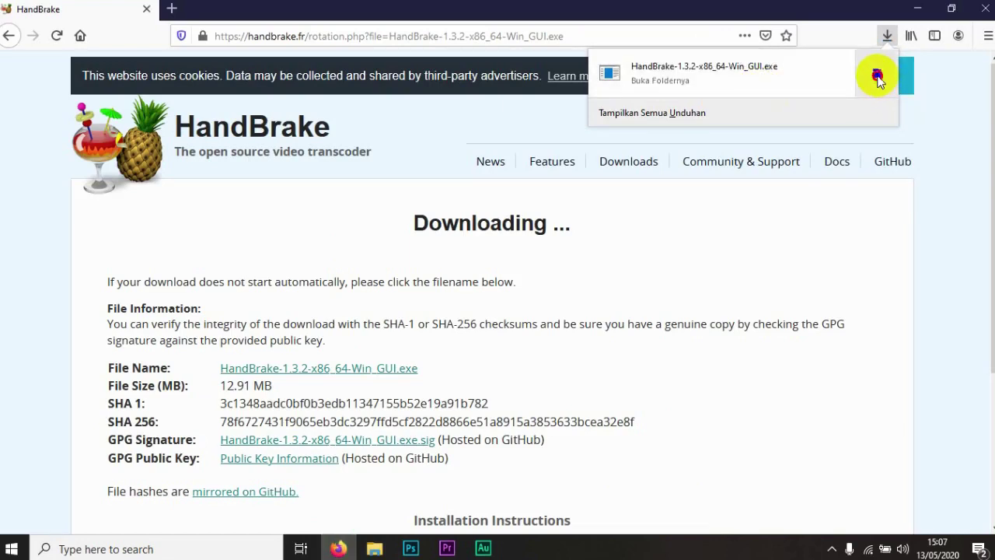
pyautogui.click(877, 75)
pyautogui.click(584, 53)
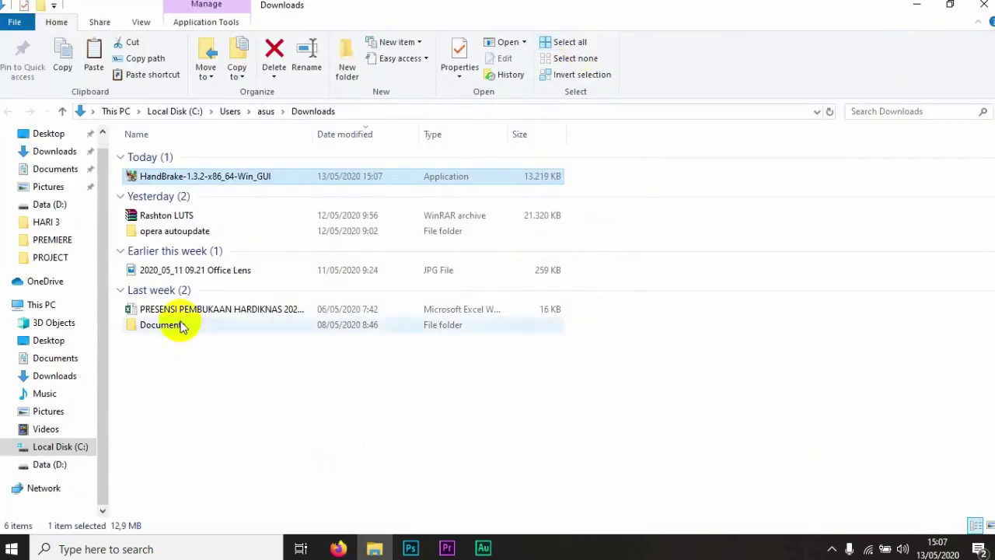
# - Run the downloaded HandBrake-1.3.2-x86_64-Win_GUI installer, minimize the browser, and complete the setup through to the end
pyautogui.doubleClick(189, 177)
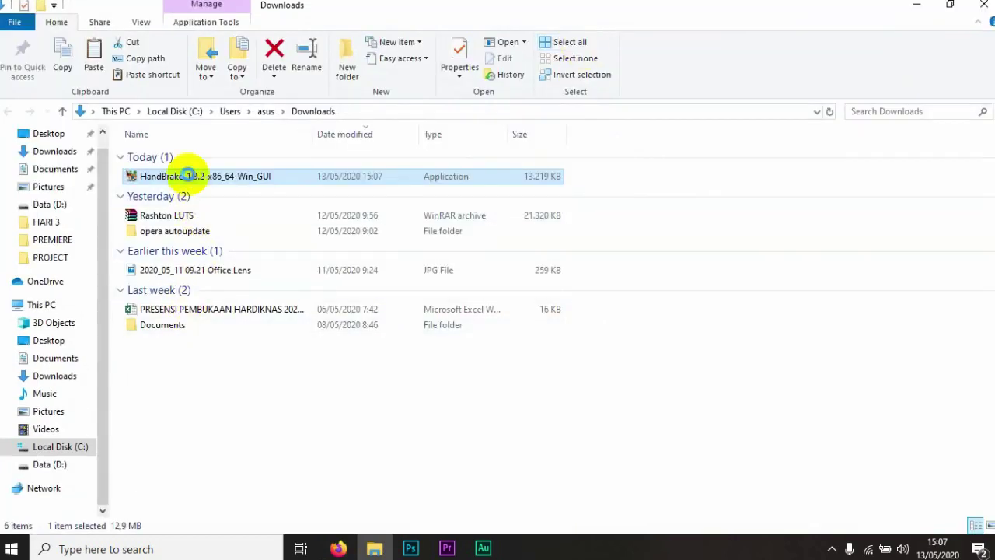
pyautogui.rightClick(189, 172)
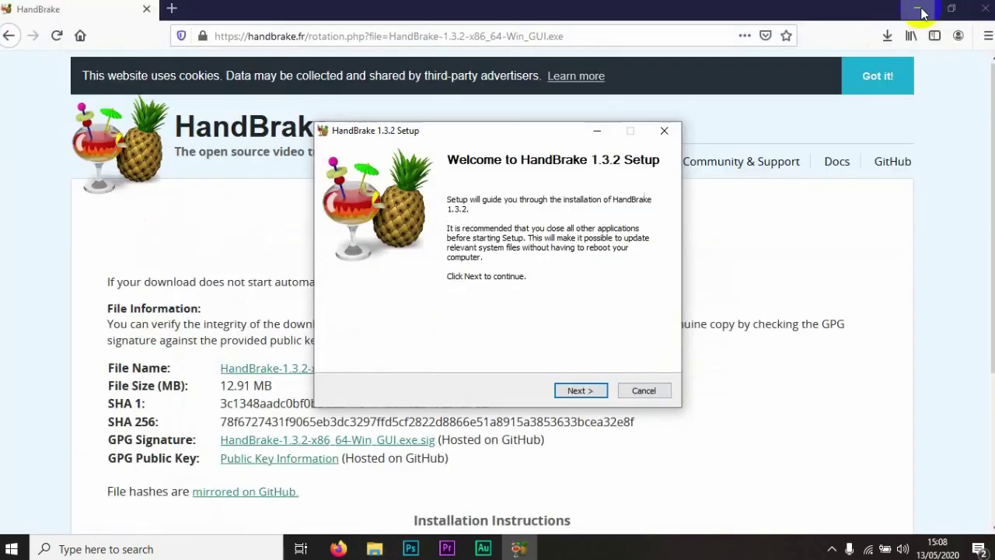
pyautogui.click(917, 22)
pyautogui.click(582, 390)
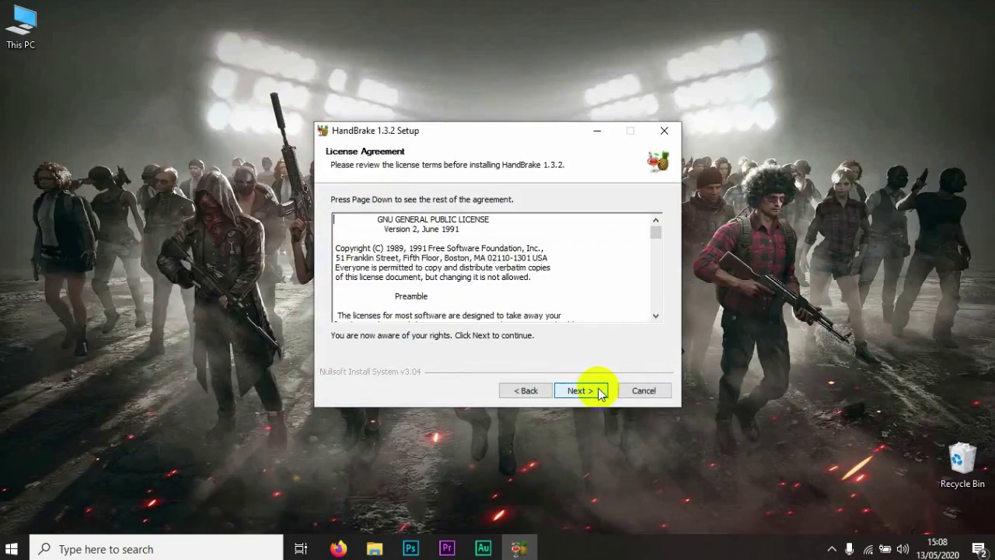
pyautogui.click(581, 390)
pyautogui.click(598, 393)
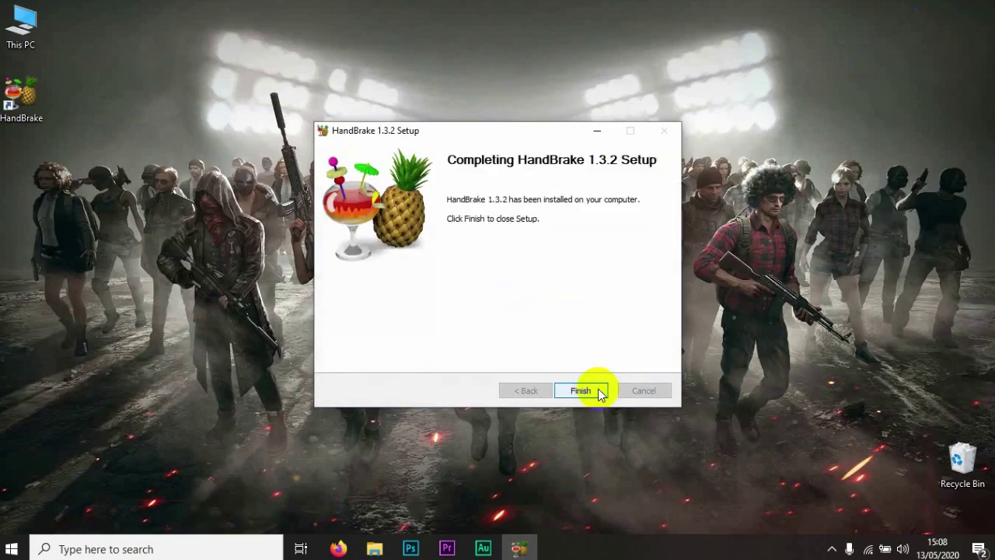
pyautogui.click(598, 392)
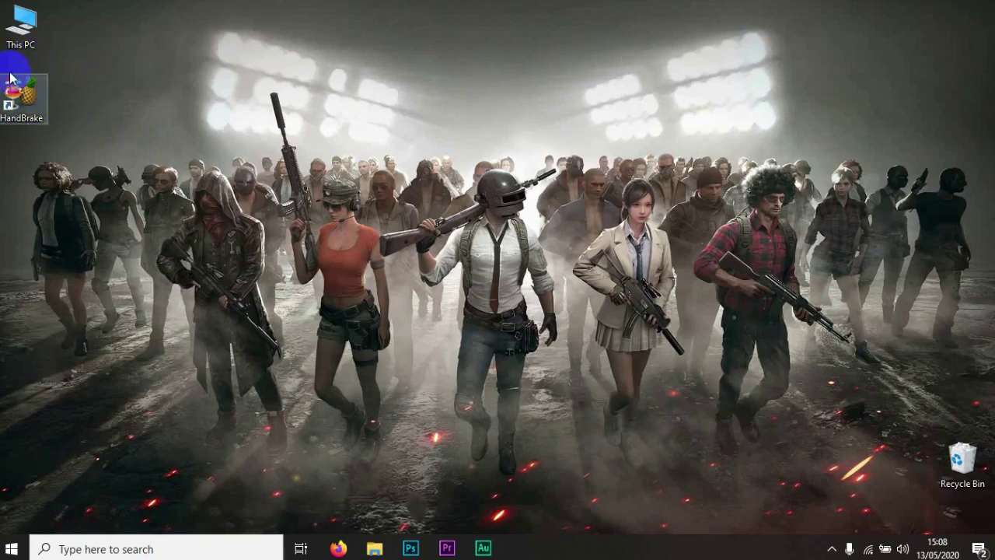
# - Launch HandBrake from its desktop shortcut as administrator
pyautogui.click(24, 105)
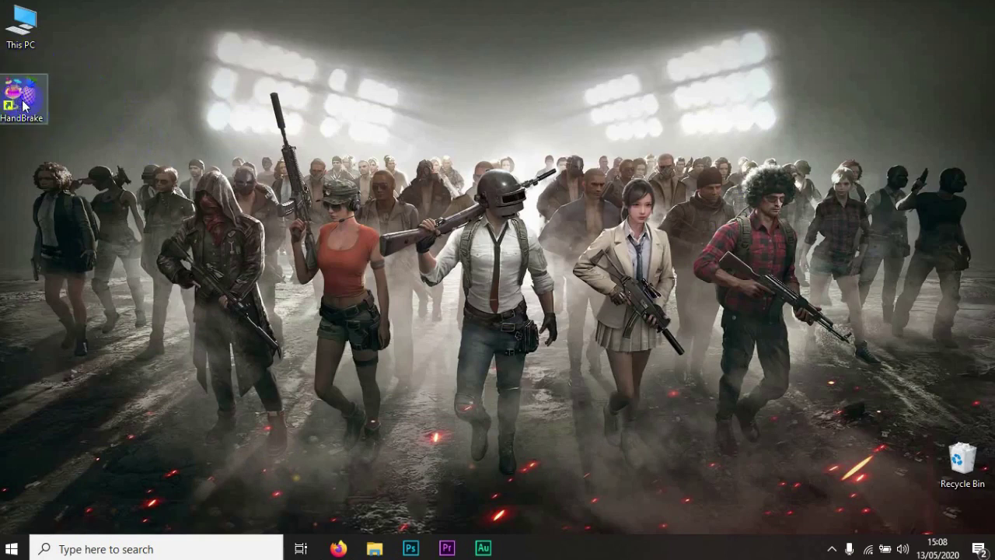
pyautogui.doubleClick(24, 105)
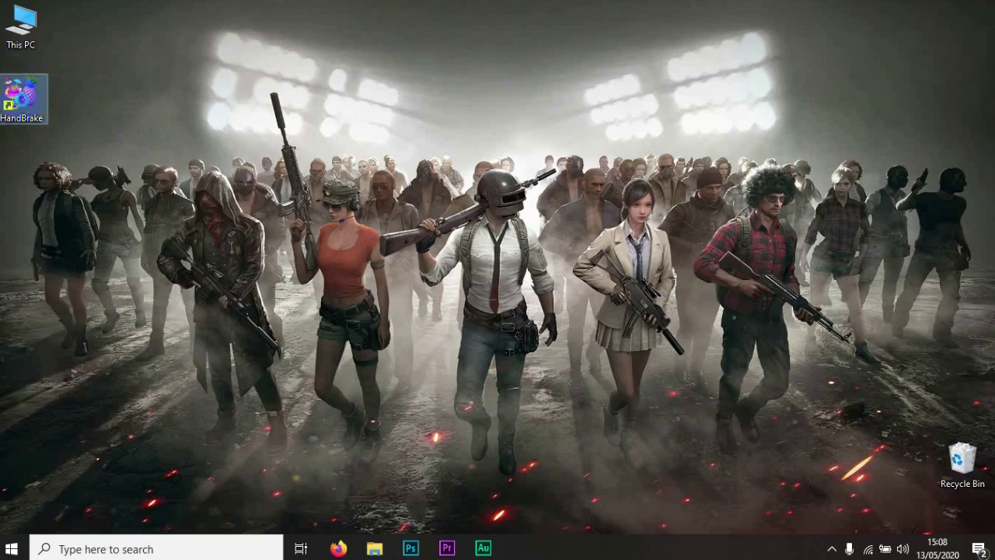
pyautogui.rightClick(22, 99)
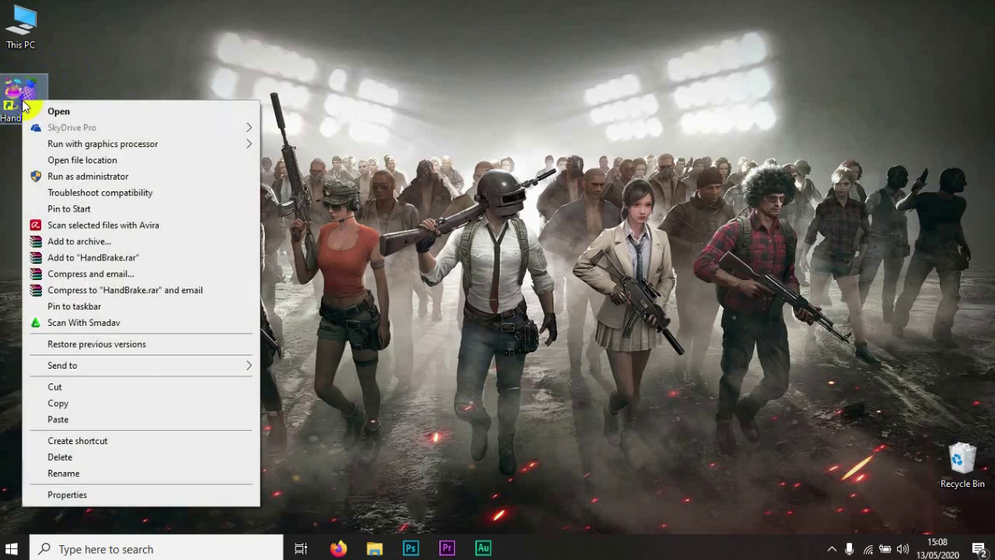
pyautogui.click(99, 184)
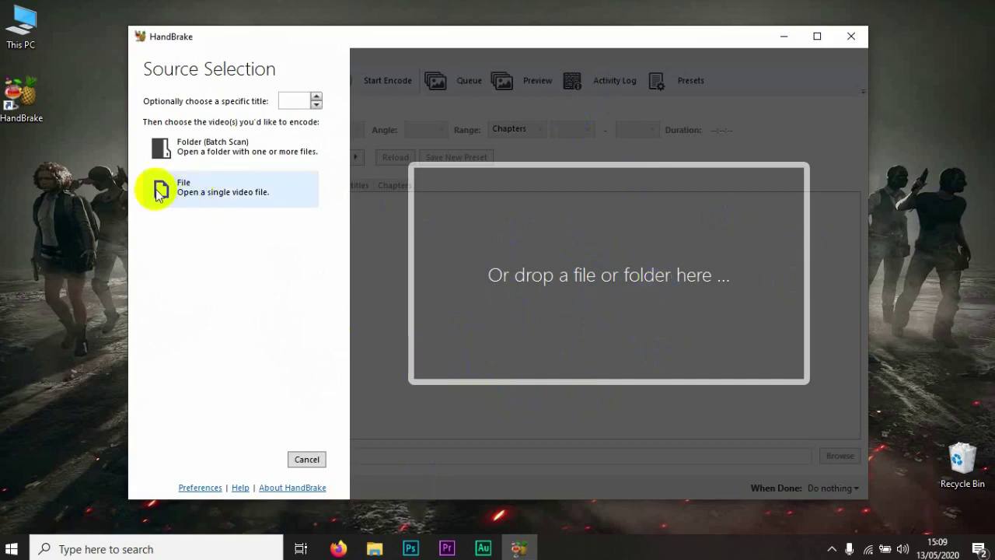
# - Choose a single video file as the source type and browse to the D:\ADOBE\PROJECT folder
pyautogui.click(208, 198)
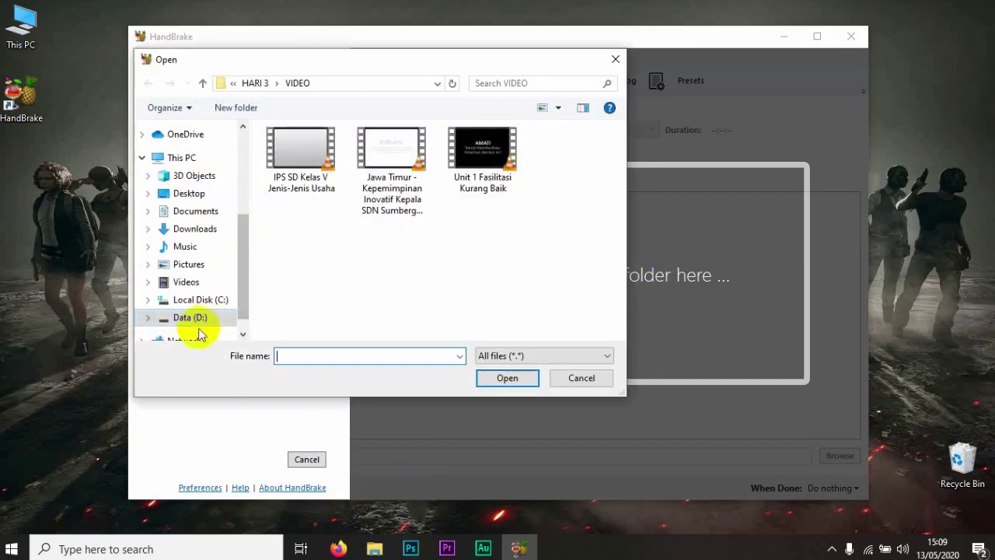
pyautogui.click(193, 319)
pyautogui.doubleClick(320, 186)
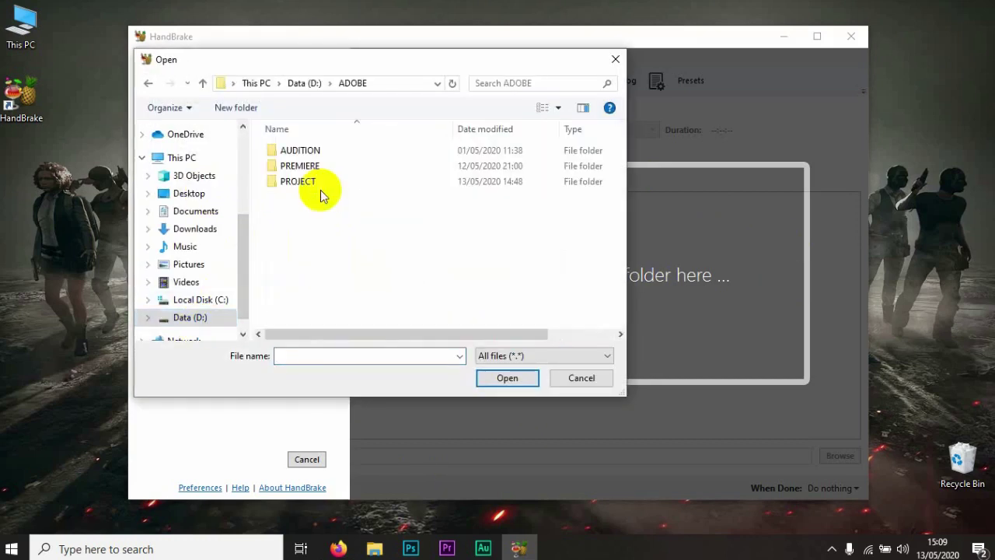
pyautogui.click(312, 186)
pyautogui.doubleClick(297, 181)
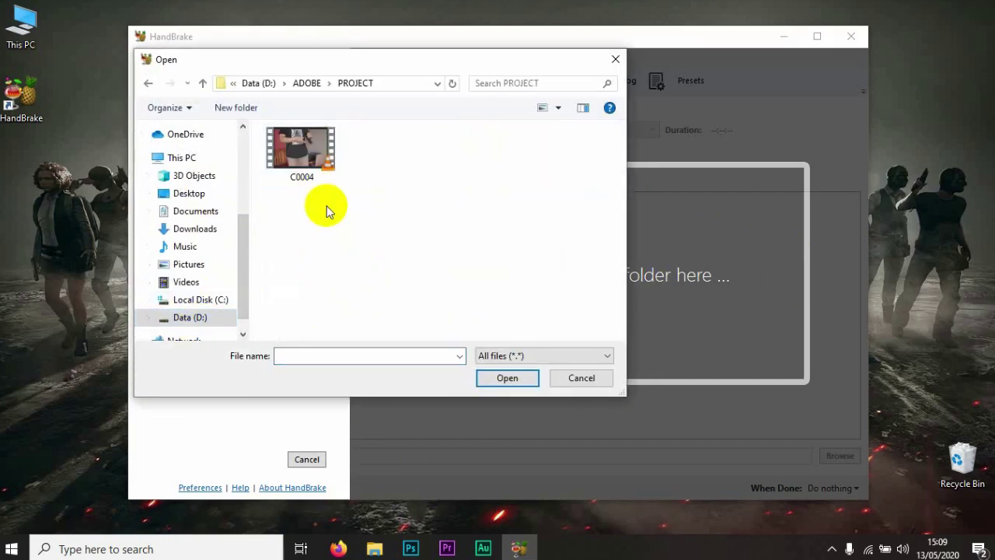
# - Check the file size in the properties of the C0004 video, then load C0004 as the source
pyautogui.rightClick(307, 163)
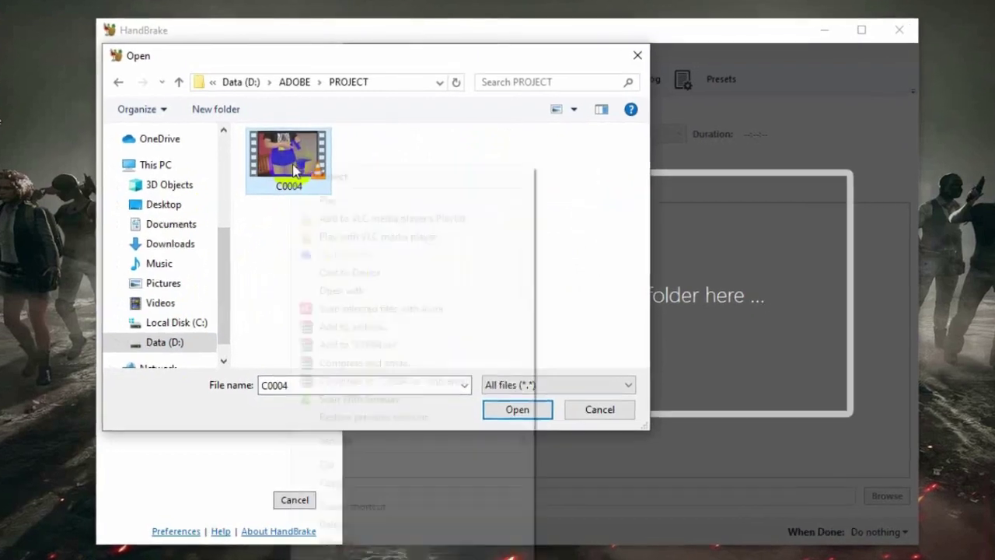
pyautogui.click(334, 557)
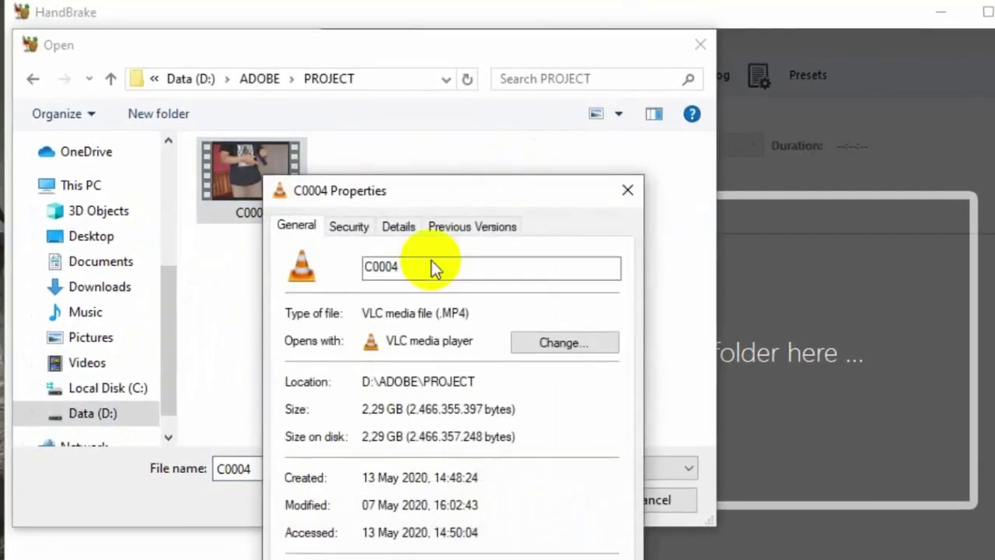
pyautogui.moveTo(487, 194); pyautogui.dragTo(537, 159)
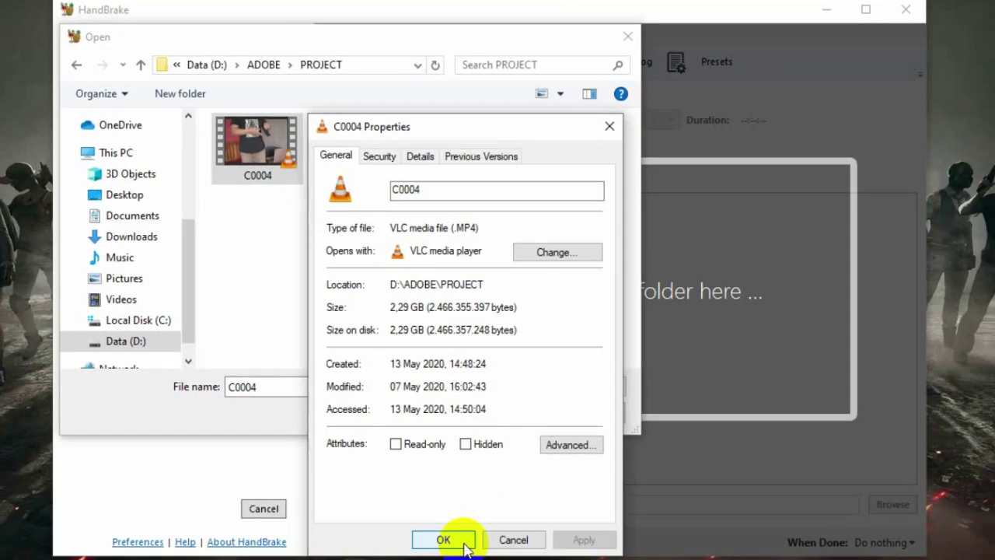
pyautogui.click(443, 539)
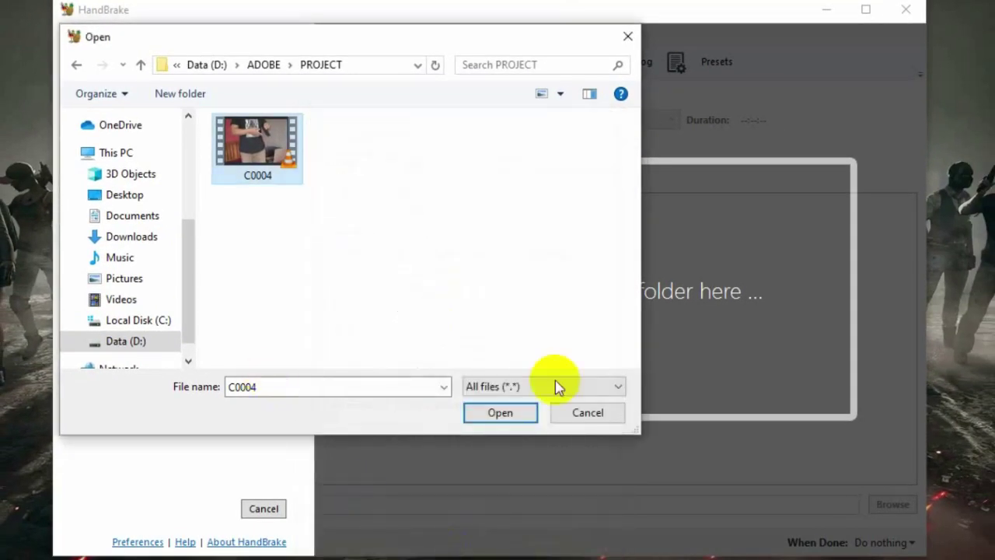
pyautogui.click(502, 418)
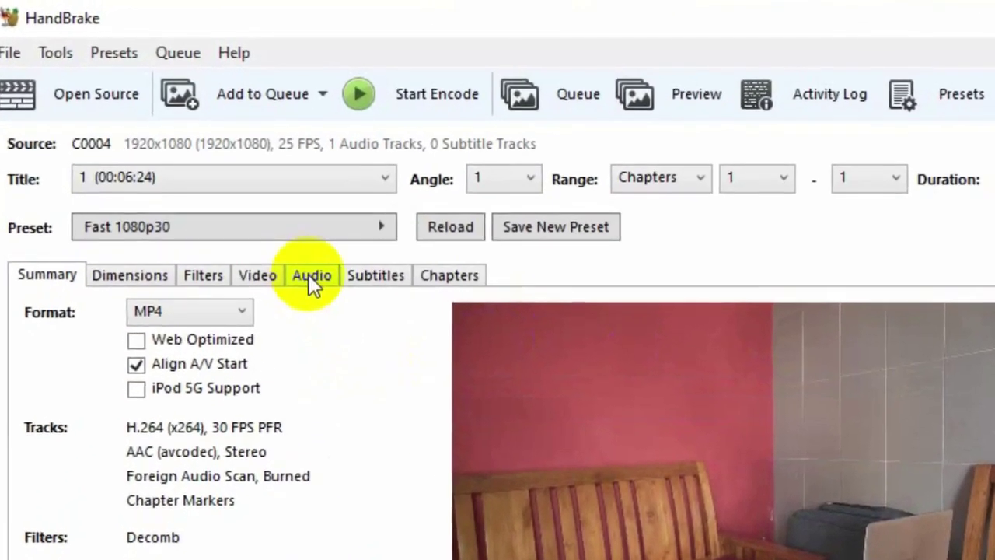
# - Set the audio track's bitrate to 128
pyautogui.click(303, 258)
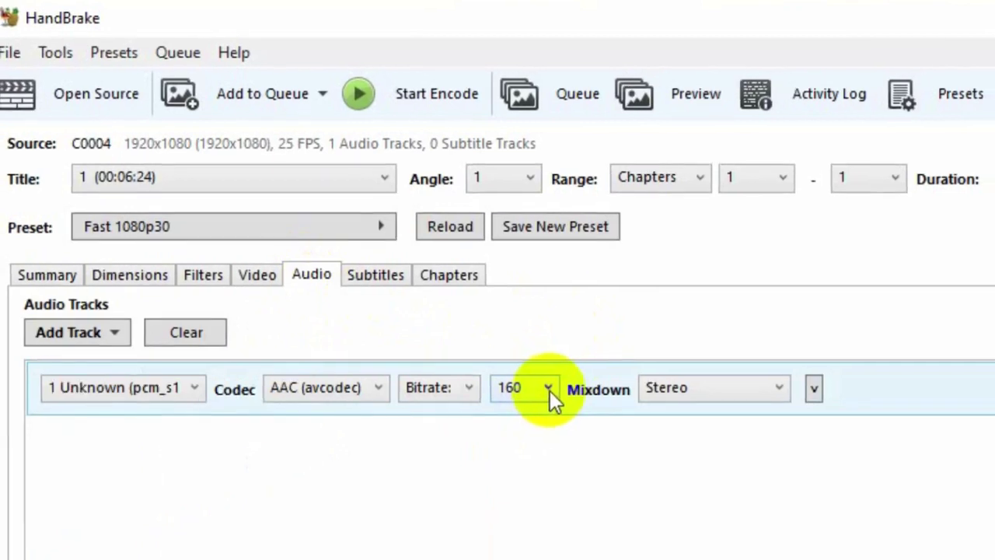
pyautogui.click(550, 393)
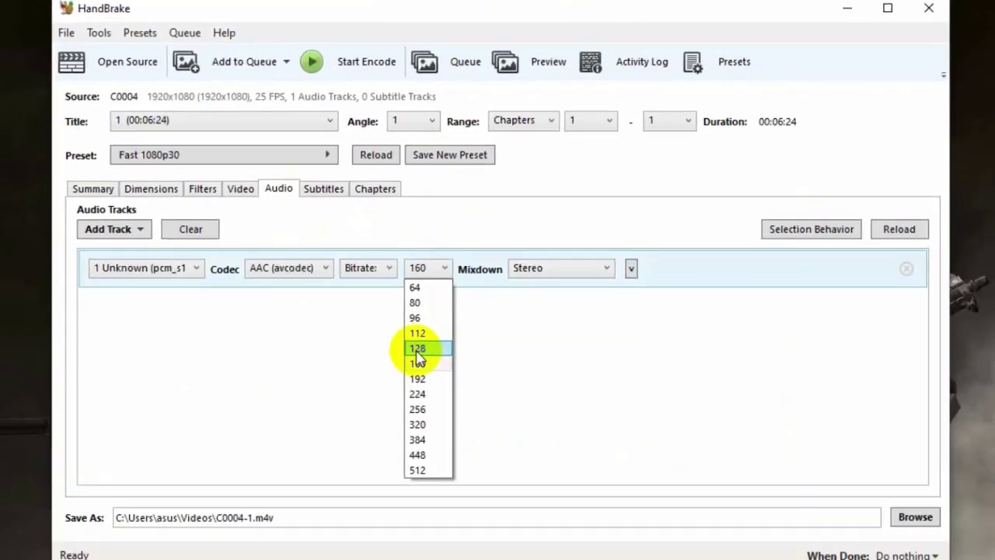
pyautogui.click(482, 439)
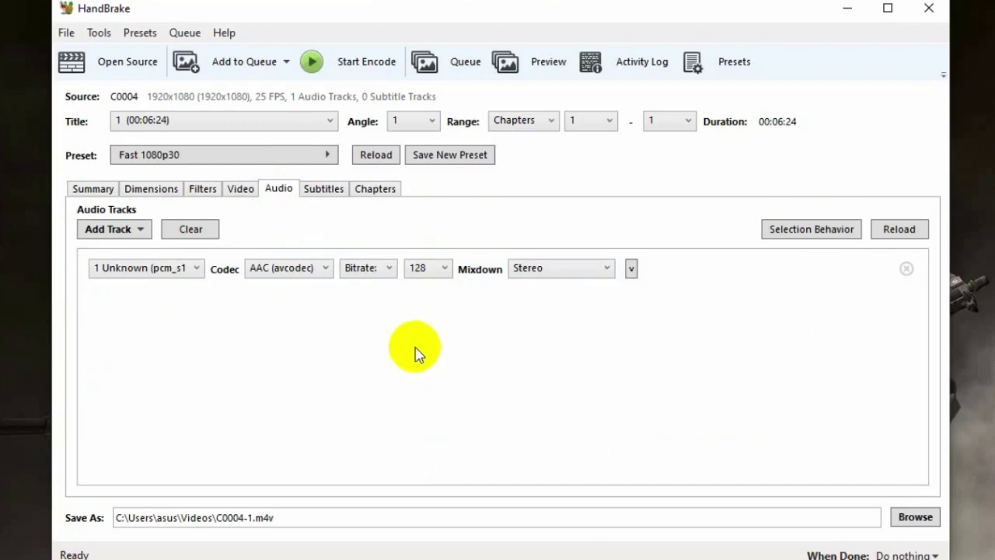
# - Set the video framerate to 30 FPS and the constant quality to RF 30
pyautogui.click(241, 191)
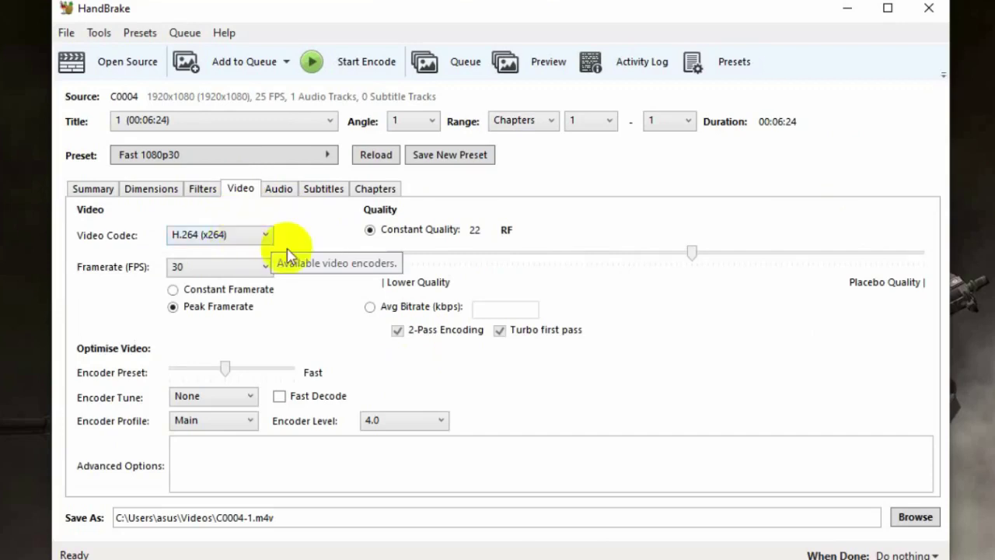
pyautogui.click(266, 267)
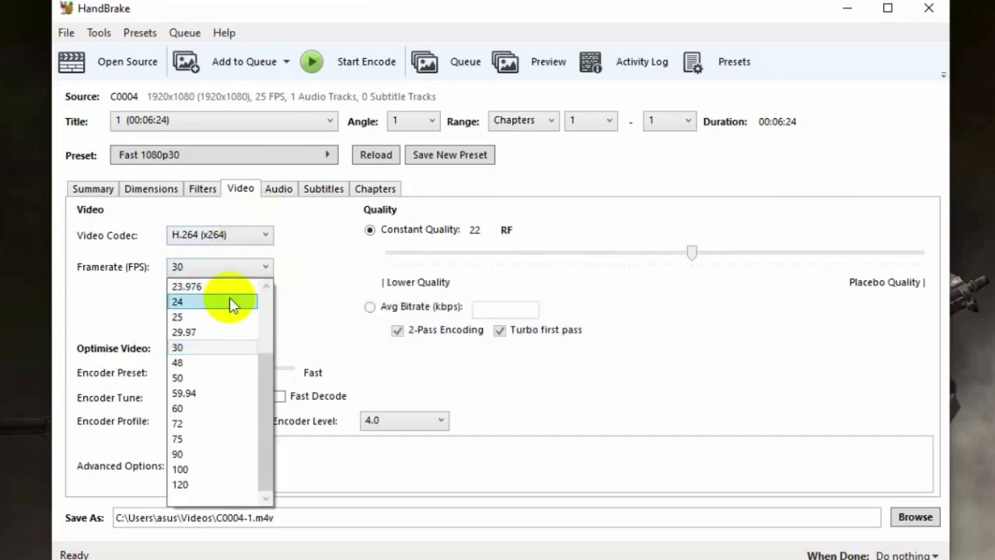
pyautogui.click(207, 349)
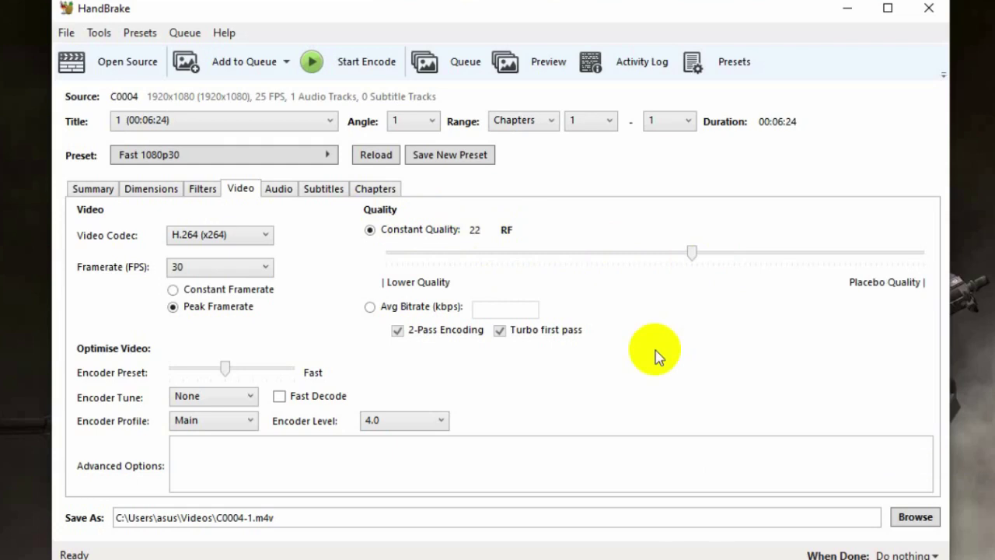
pyautogui.moveTo(694, 254); pyautogui.dragTo(608, 255)
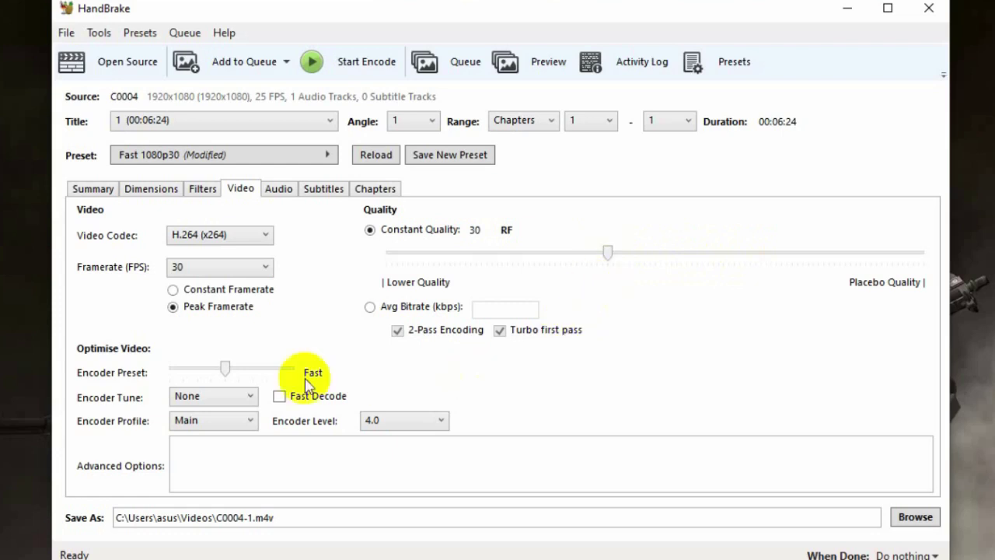
# - Set the output file to "C0004-1 konversi" in the D:\ADOBE\PROJECT folder
pyautogui.click(915, 517)
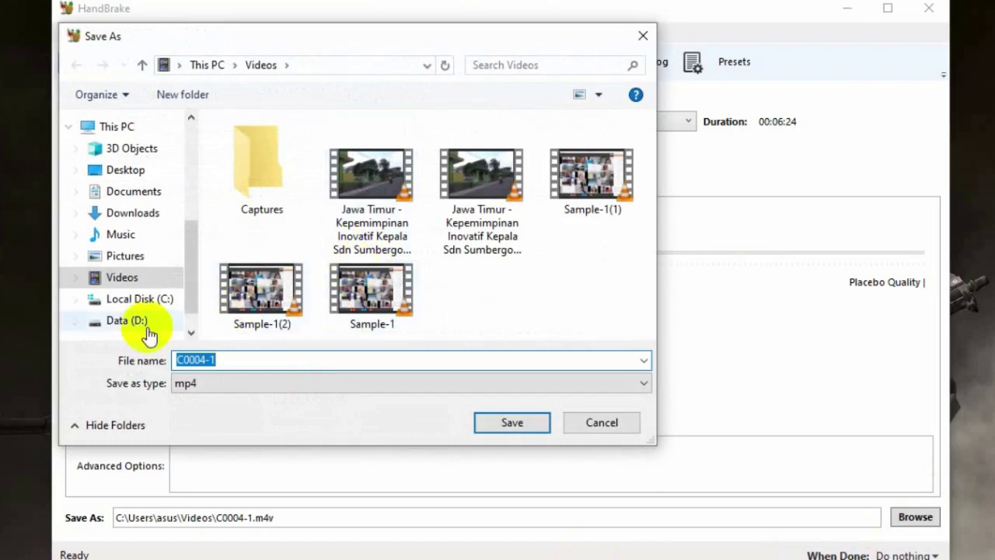
pyautogui.click(127, 321)
pyautogui.doubleClick(266, 173)
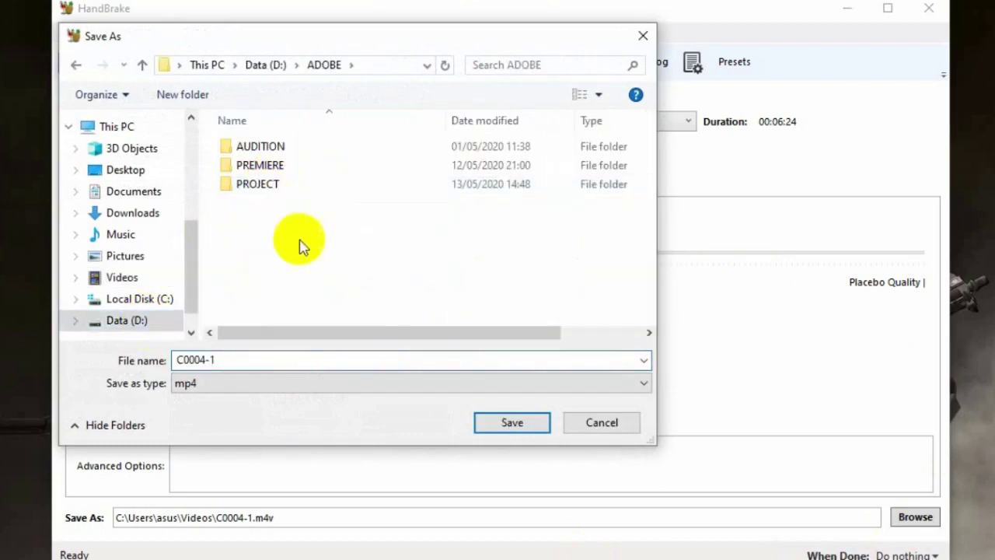
pyautogui.doubleClick(257, 182)
pyautogui.click(275, 359)
pyautogui.write('konversi')
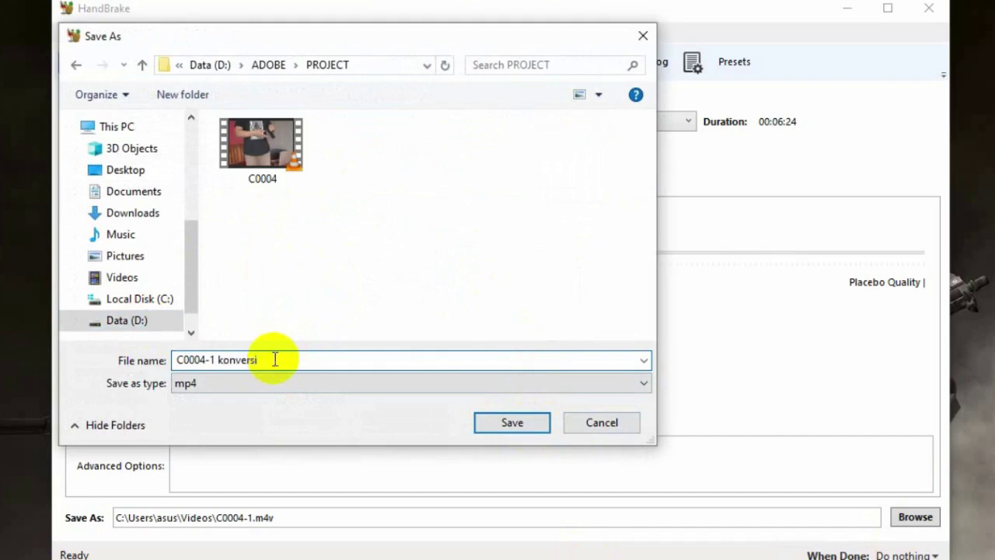
pyautogui.click(512, 423)
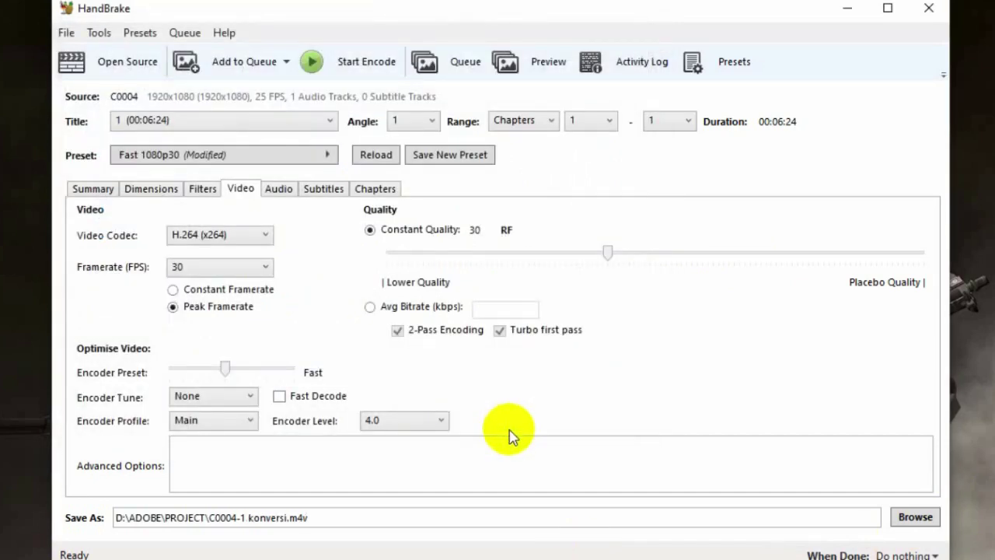
# - Encode the C0004 video and close HandBrake once the queue has finished
pyautogui.click(358, 76)
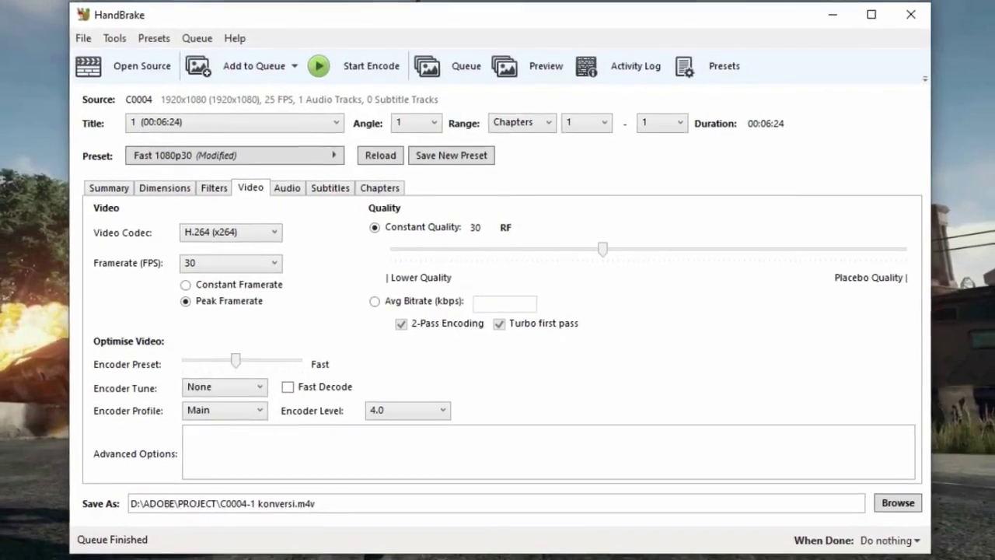
pyautogui.click(910, 14)
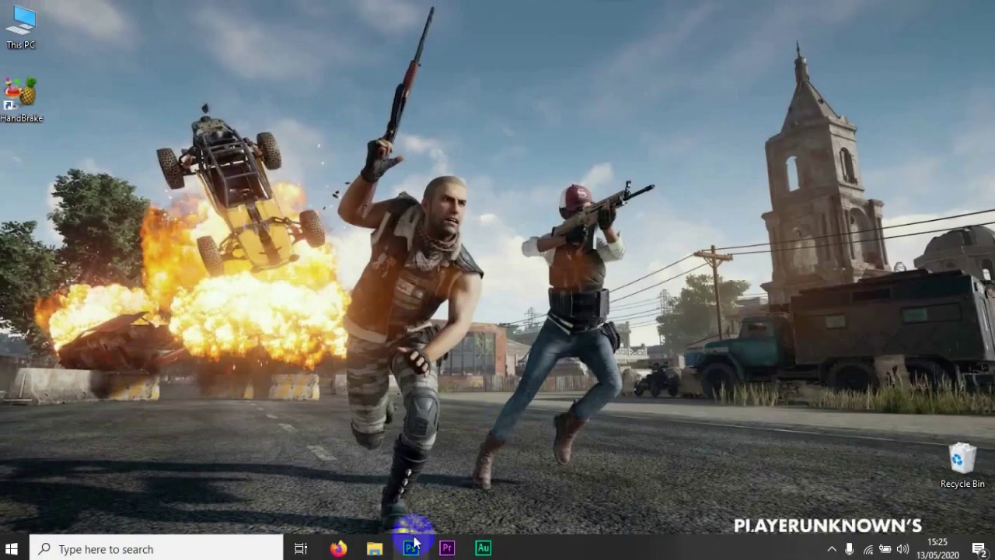
# - Open the PROJECT folder in File Explorer and check the original C0004 video's file size in its properties
pyautogui.click(381, 552)
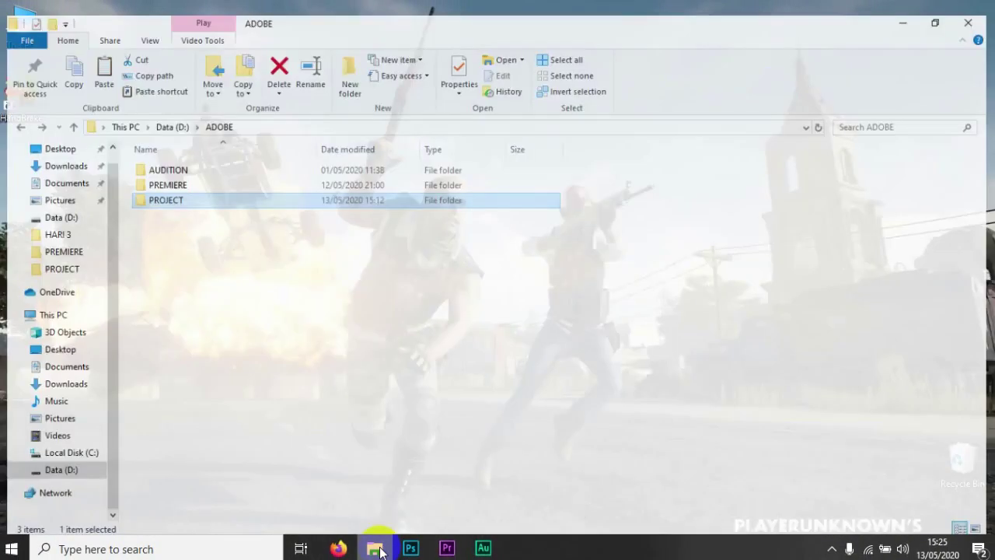
pyautogui.click(157, 192)
pyautogui.doubleClick(157, 192)
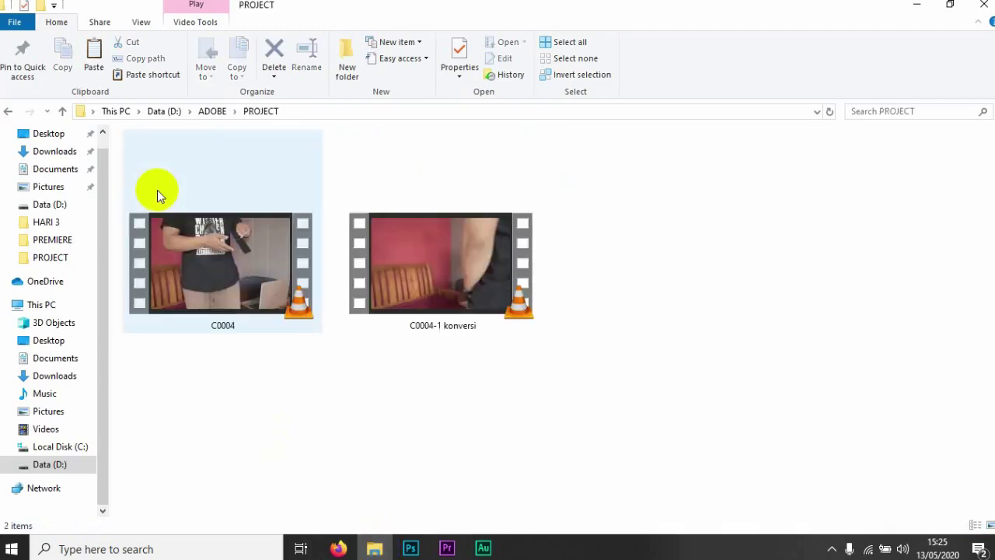
pyautogui.rightClick(219, 284)
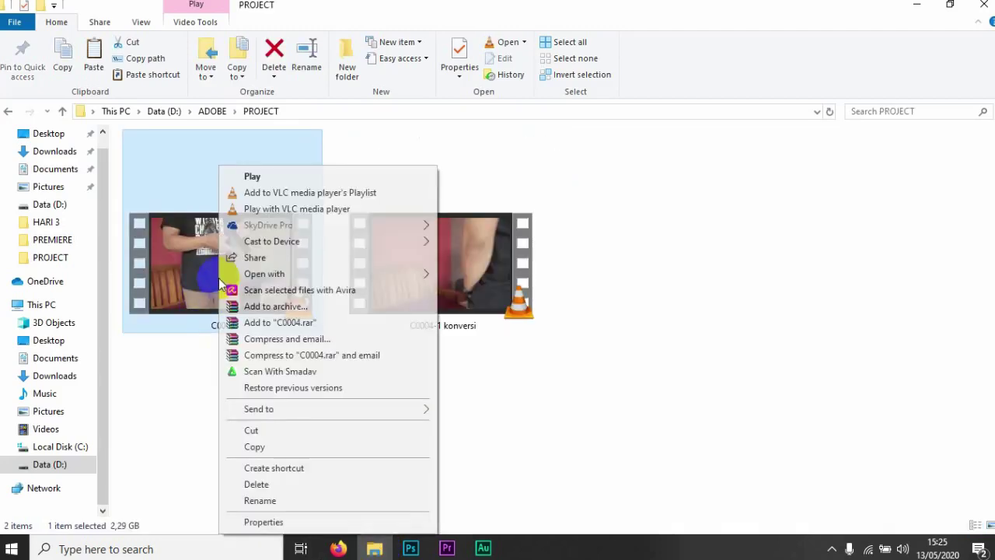
pyautogui.click(261, 523)
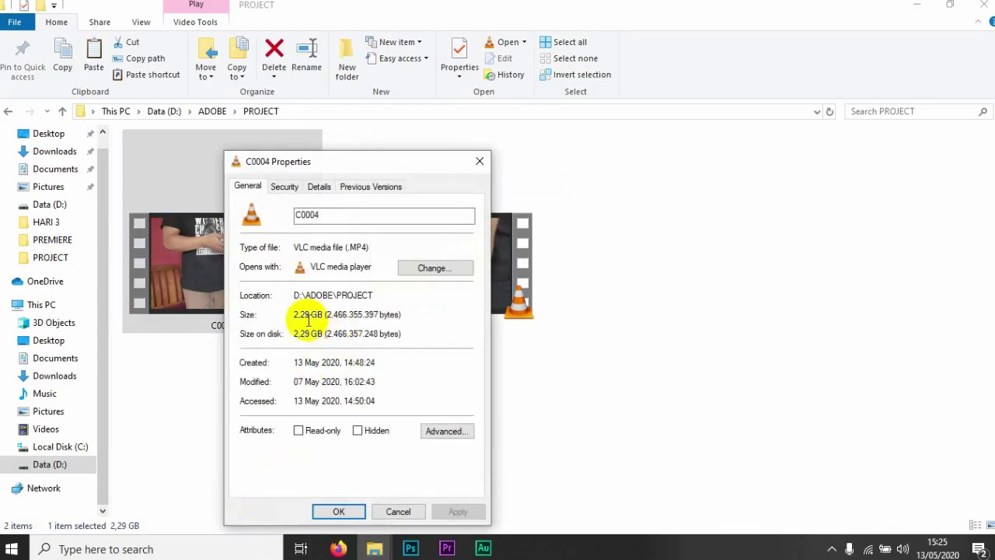
# - Check the file size of the C0004-1 konversi video in its properties and close them
pyautogui.click(437, 285)
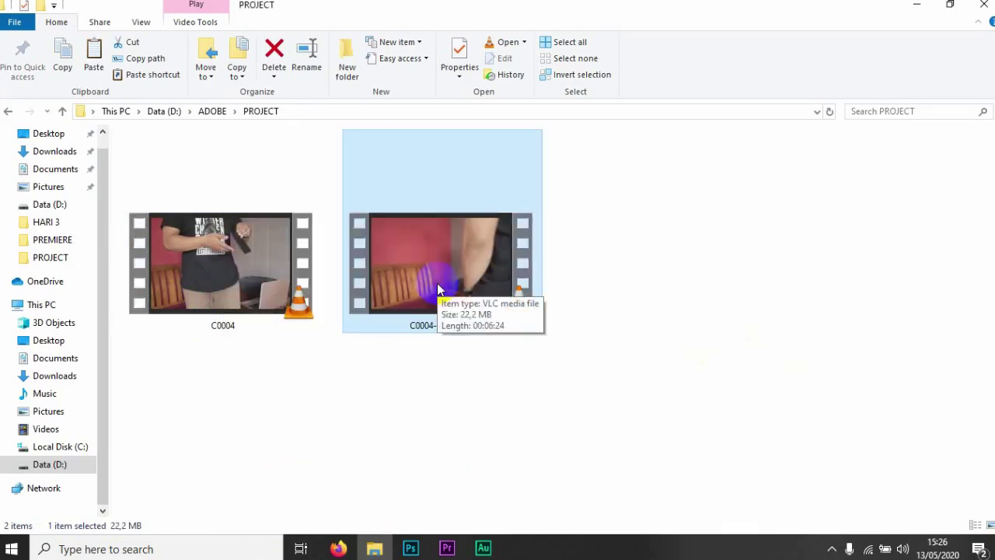
pyautogui.rightClick(436, 285)
pyautogui.click(506, 521)
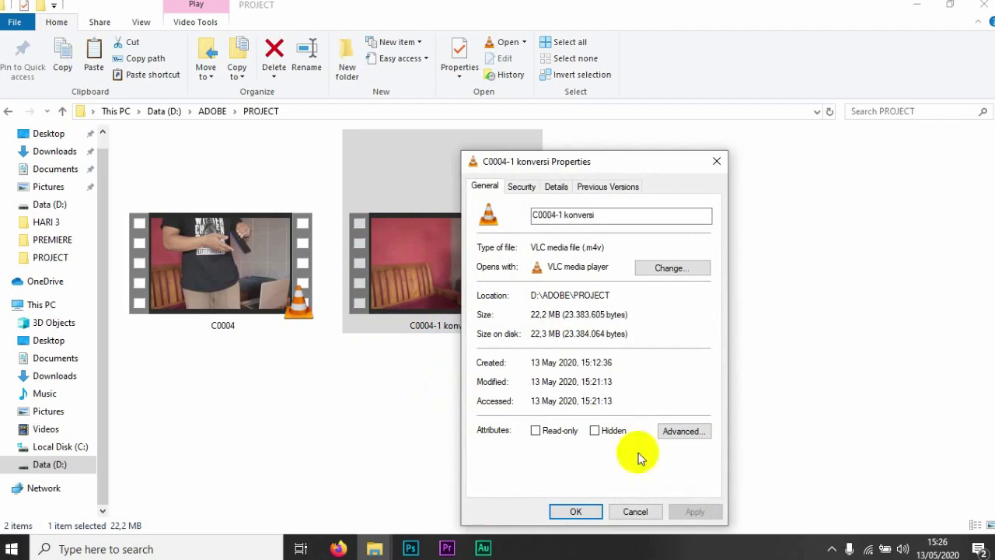
pyautogui.press('Escape')
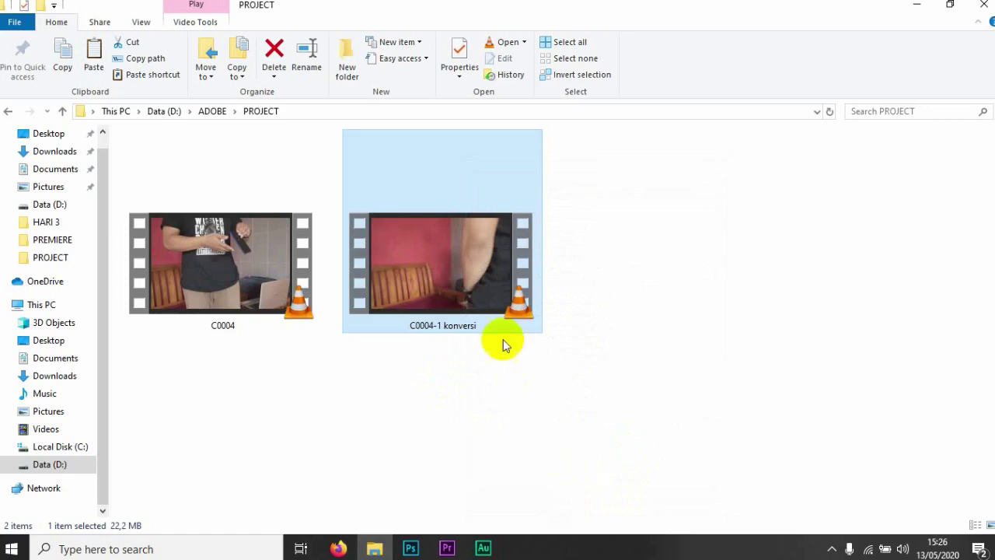
# - Play the C0004-1 konversi video in VLC to check its quality, skipping ahead, and return to the desktop
pyautogui.doubleClick(425, 278)
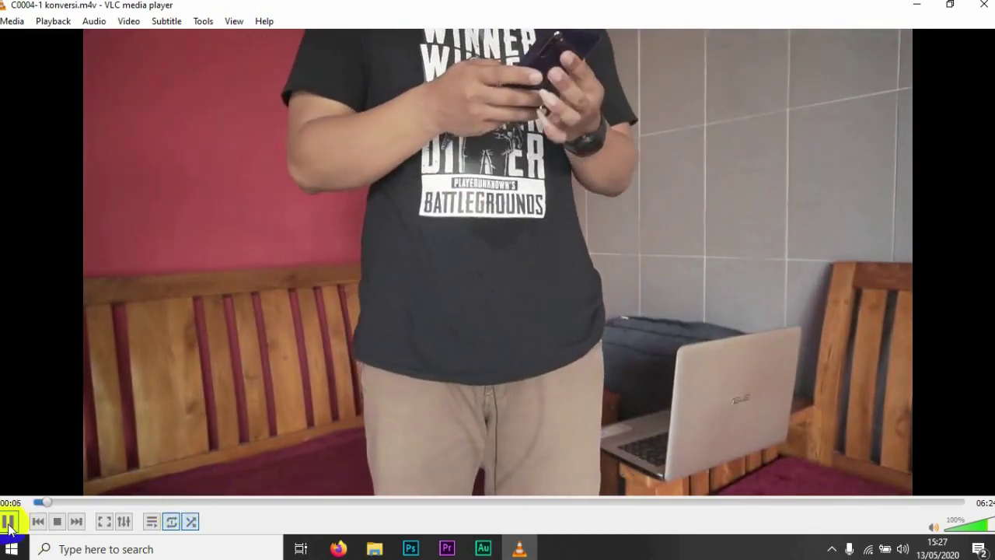
pyautogui.click(7, 521)
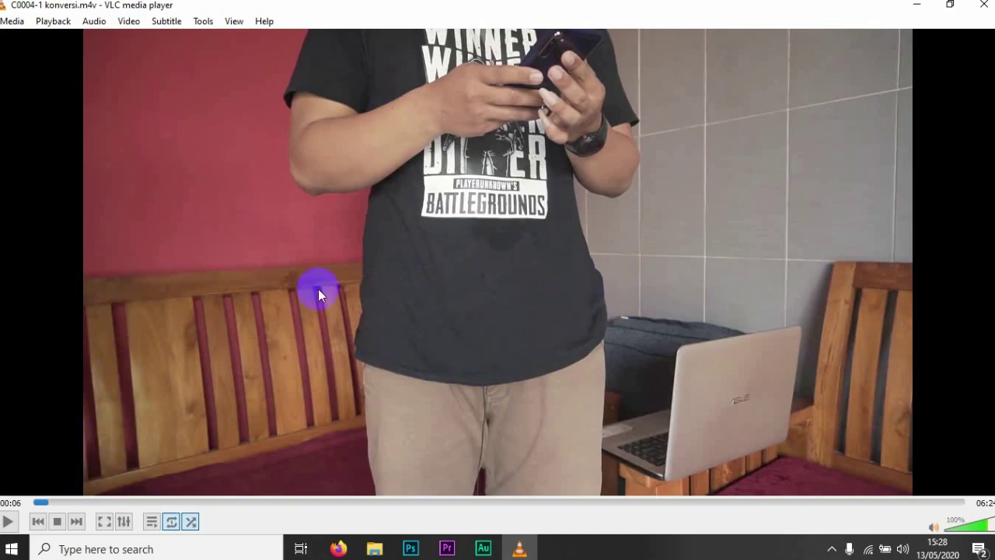
pyautogui.click(7, 521)
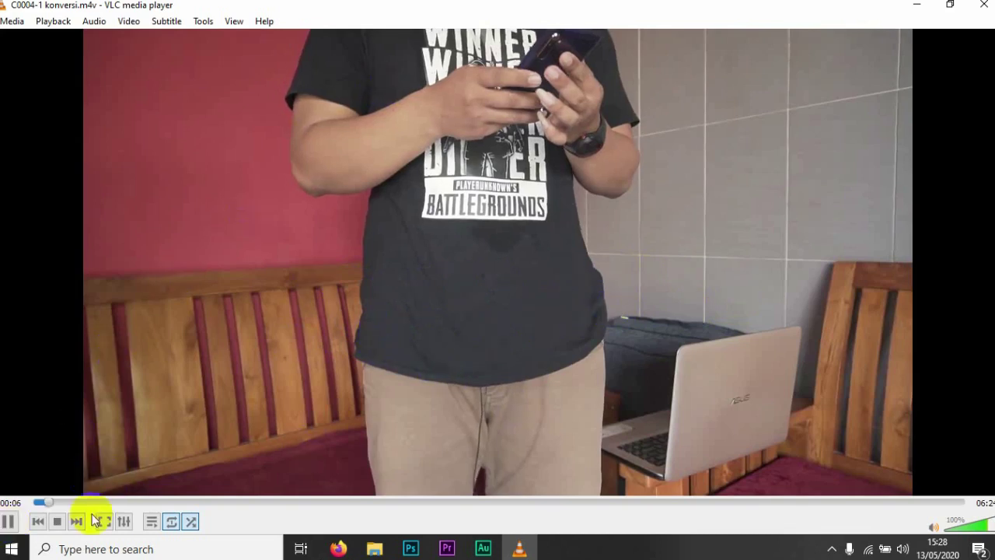
pyautogui.click(150, 502)
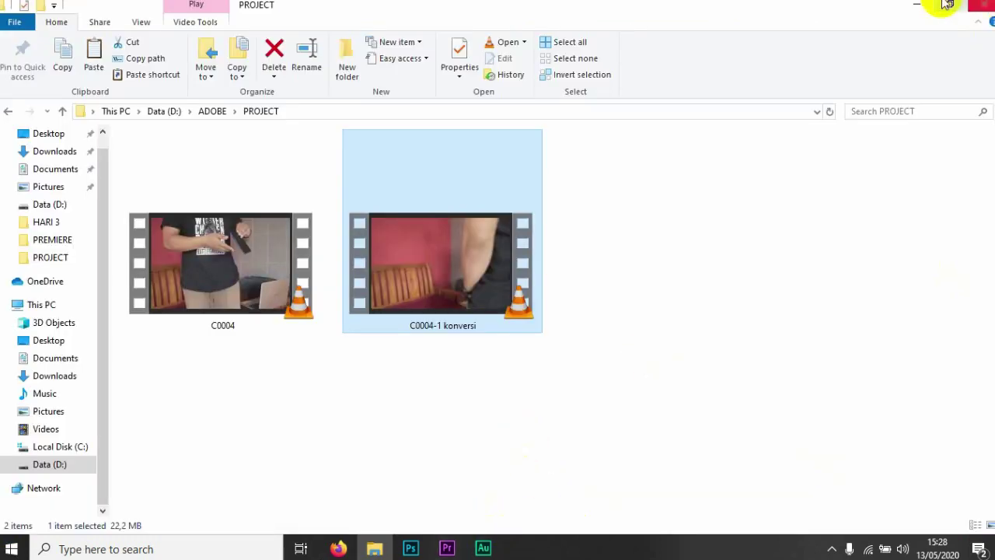
pyautogui.click(917, 5)
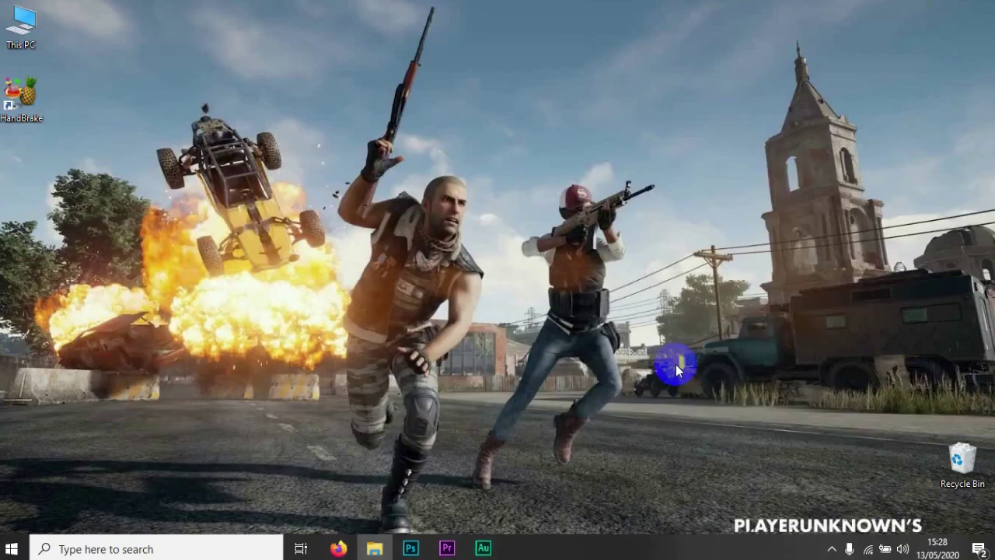